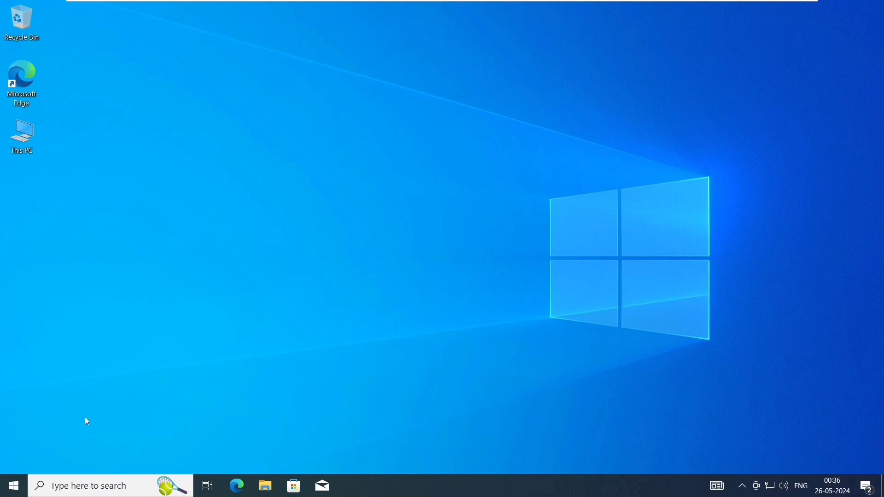
{"action": "left_click", "coordinate": [13, 486]}
{"action": "left_click", "coordinate": [14, 460]}
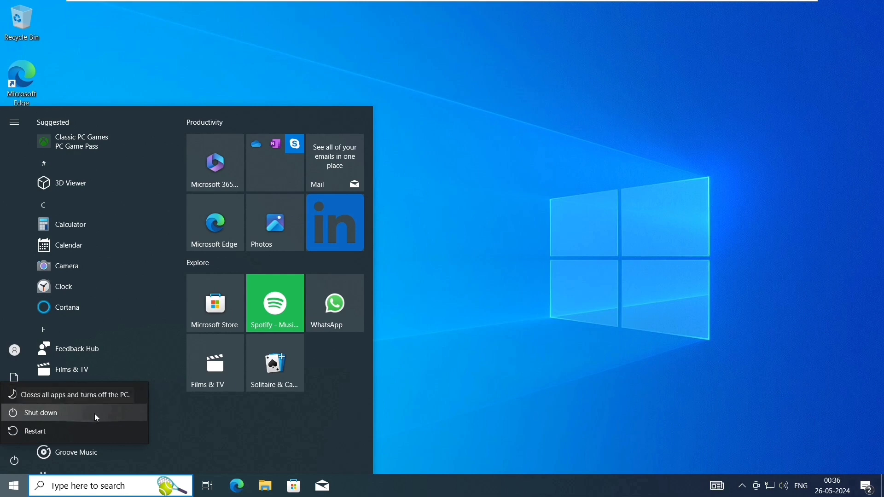
{"action": "left_click", "coordinate": [515, 247]}
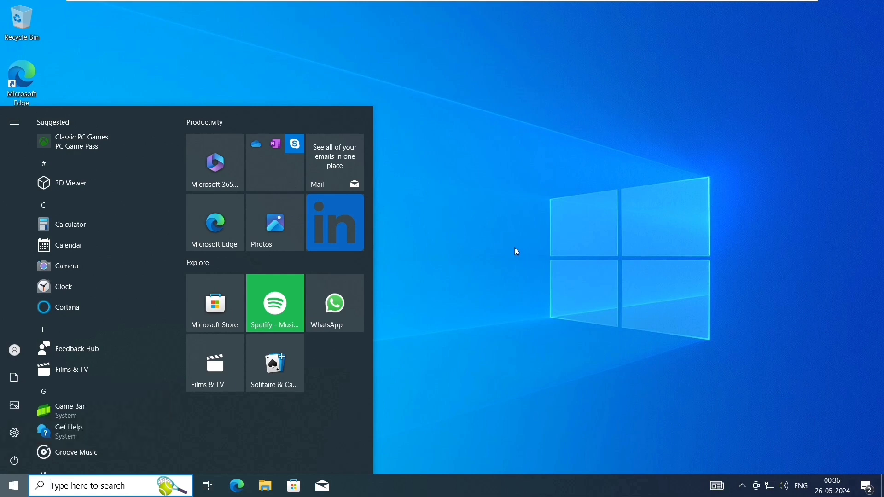
{"action": "right_click", "coordinate": [455, 185]}
{"action": "left_click", "coordinate": [502, 219]}
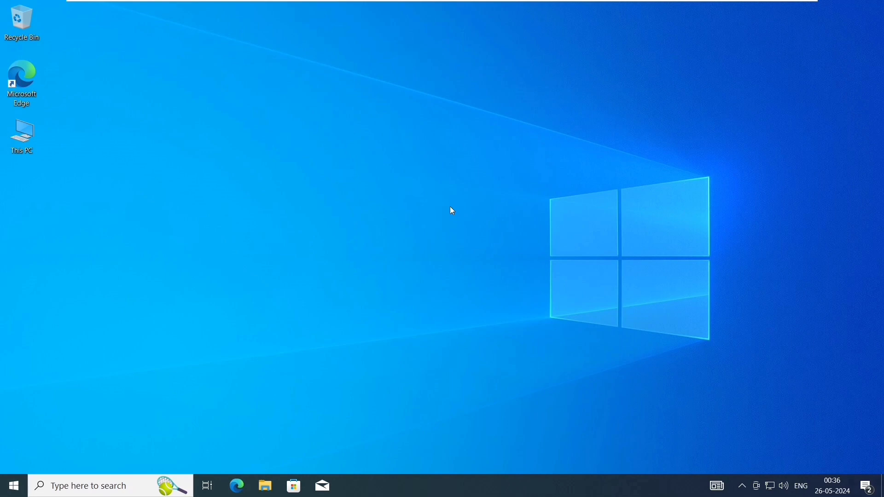
- Find the Troubleshoot settings through Windows search and open the list of additional troubleshooters
{"action": "left_click", "coordinate": [116, 486]}
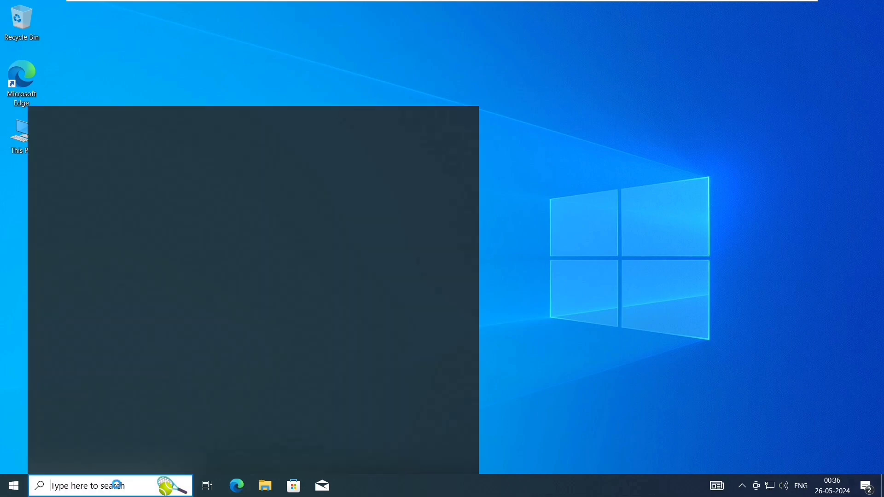
{"action": "type", "text": "t"}
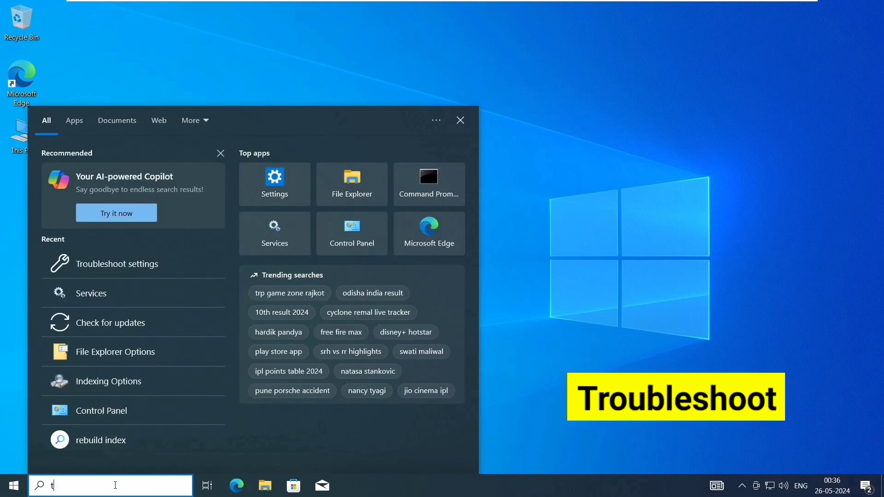
{"action": "type", "text": "roubl"}
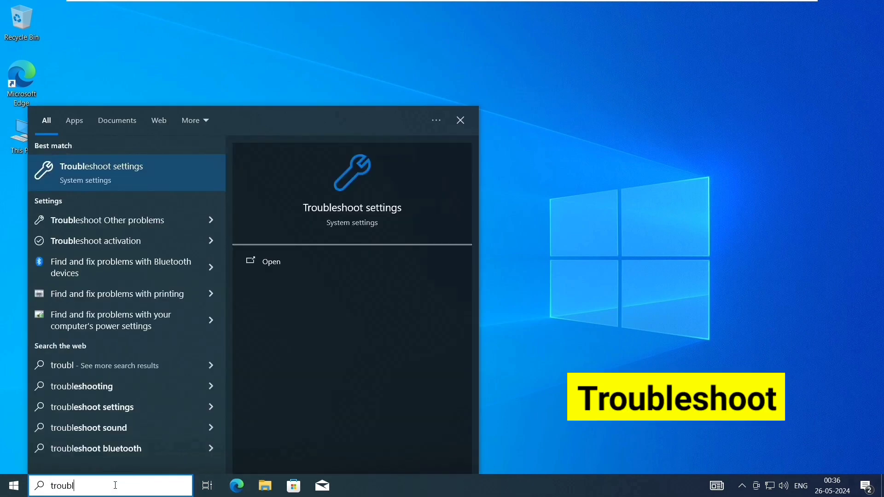
{"action": "left_click", "coordinate": [112, 174]}
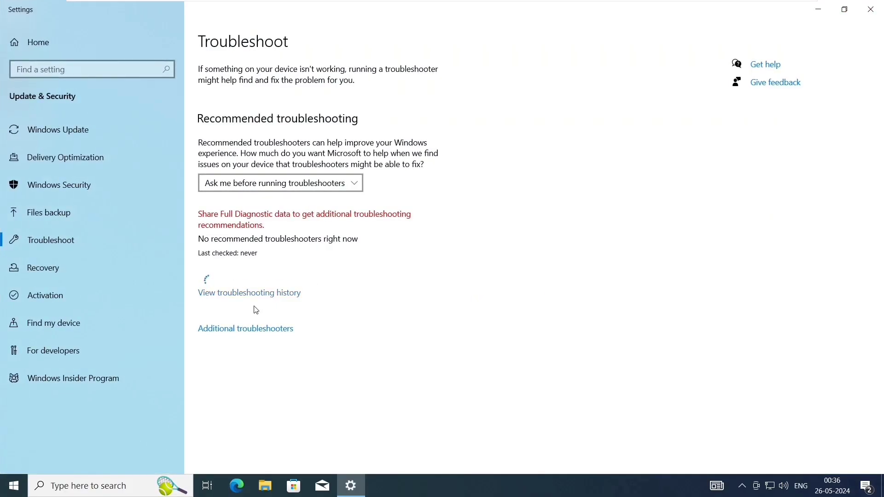
{"action": "left_click", "coordinate": [271, 331]}
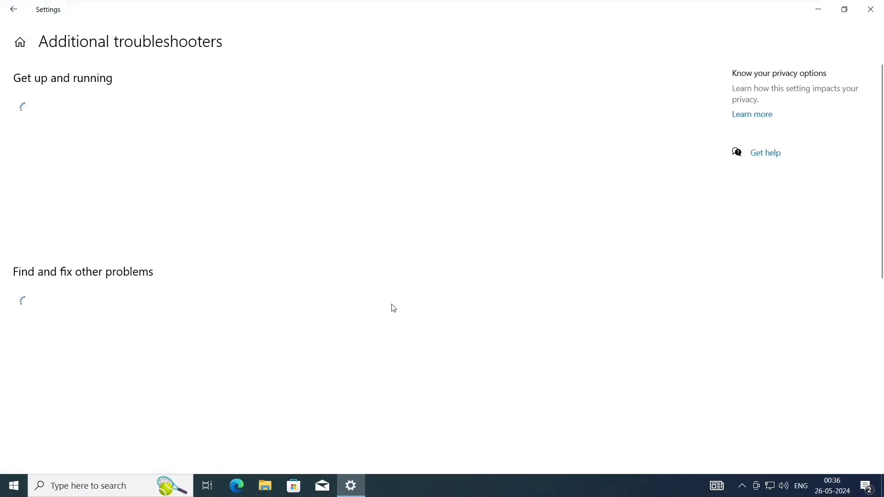
- Run the Playing Audio troubleshooter, and close it together with the Settings window
{"action": "left_click", "coordinate": [99, 155]}
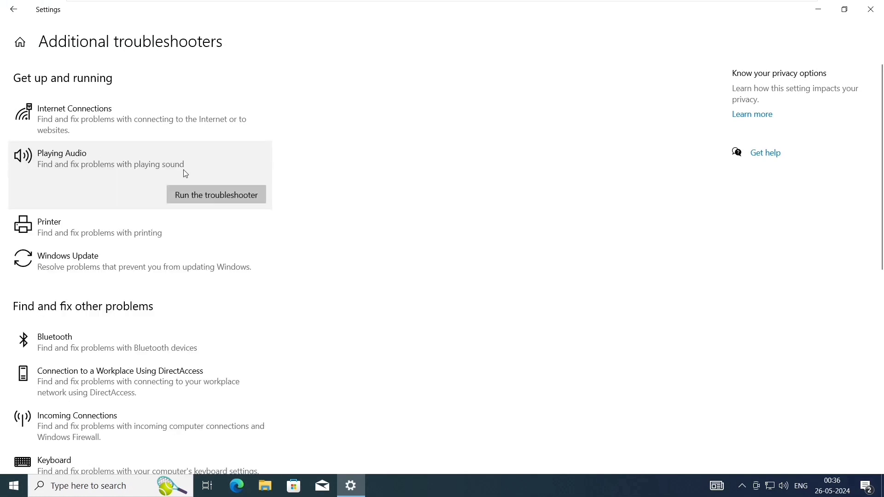
{"action": "left_click", "coordinate": [235, 196]}
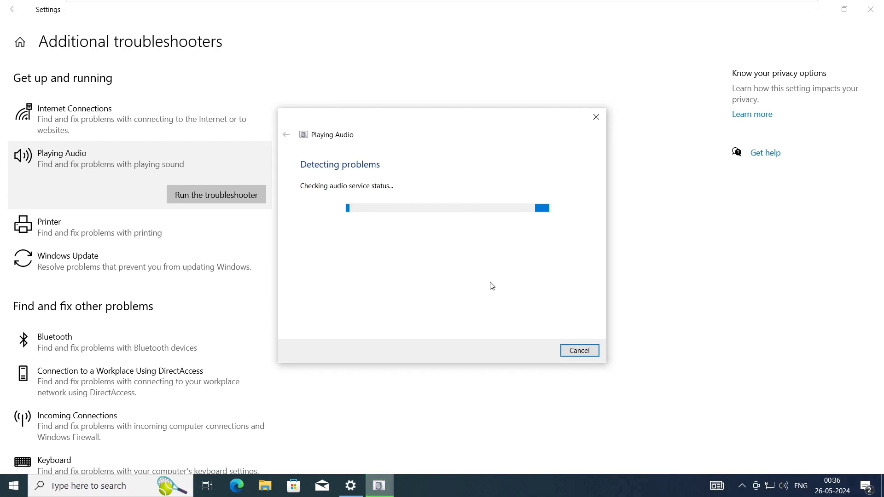
{"action": "left_click", "coordinate": [596, 117]}
{"action": "left_click", "coordinate": [868, 11]}
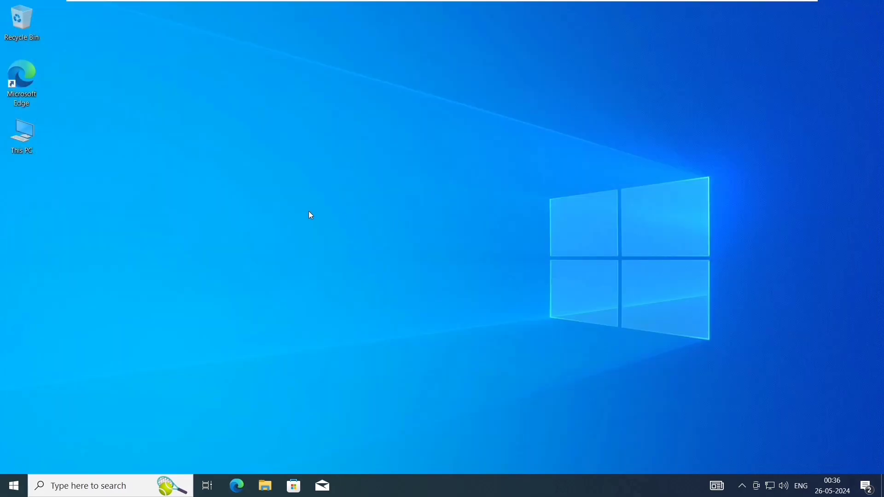
- Check the Speakers output device under Manage sound devices in the system sound settings, and close Settings
{"action": "left_click", "coordinate": [13, 487]}
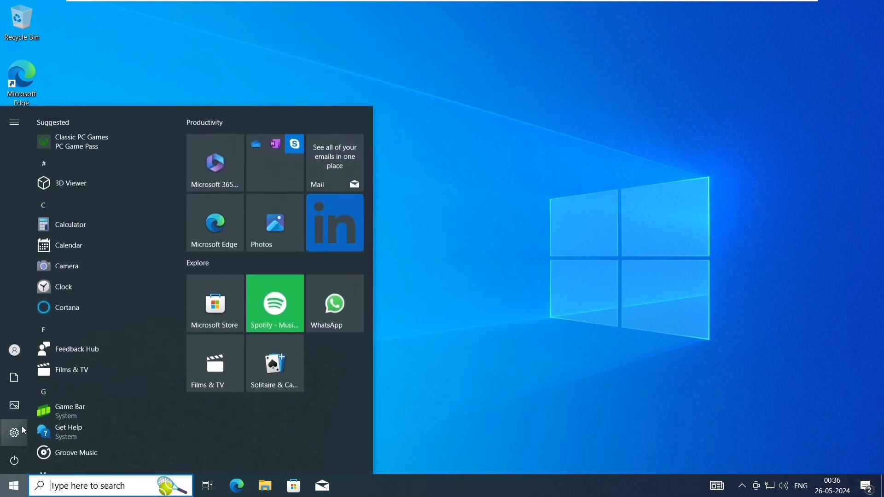
{"action": "left_click", "coordinate": [25, 442]}
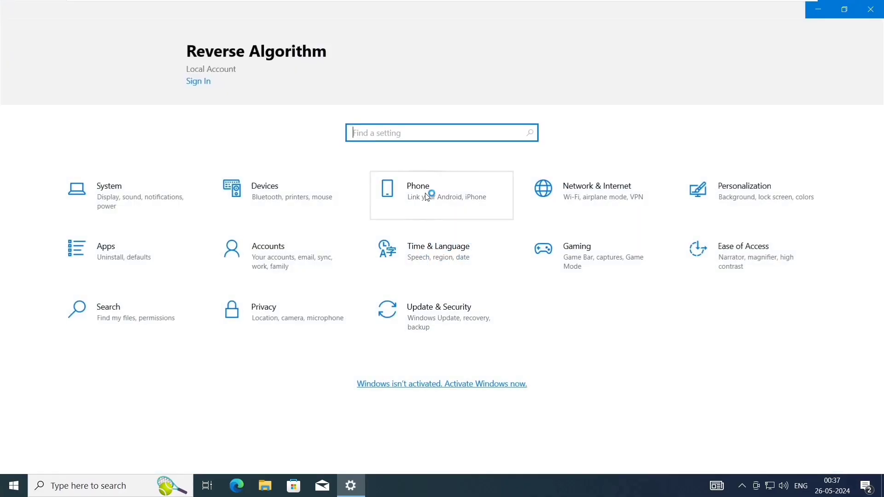
{"action": "left_click", "coordinate": [148, 196]}
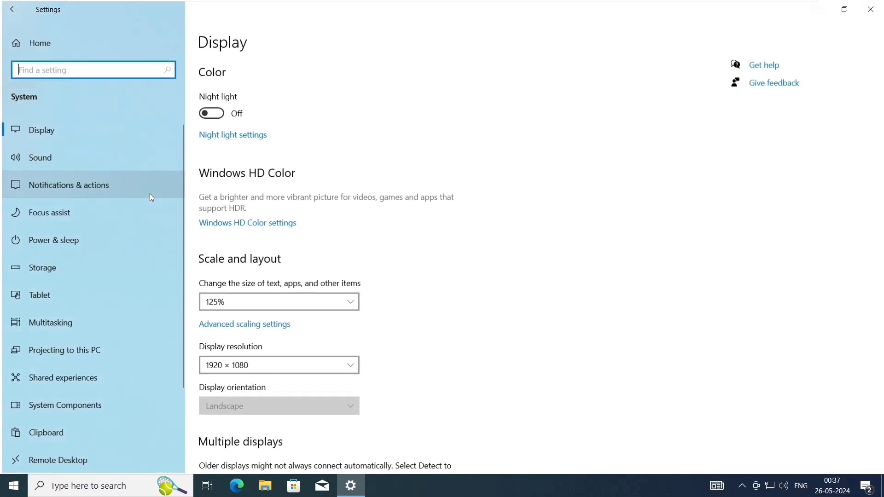
{"action": "left_click", "coordinate": [64, 152]}
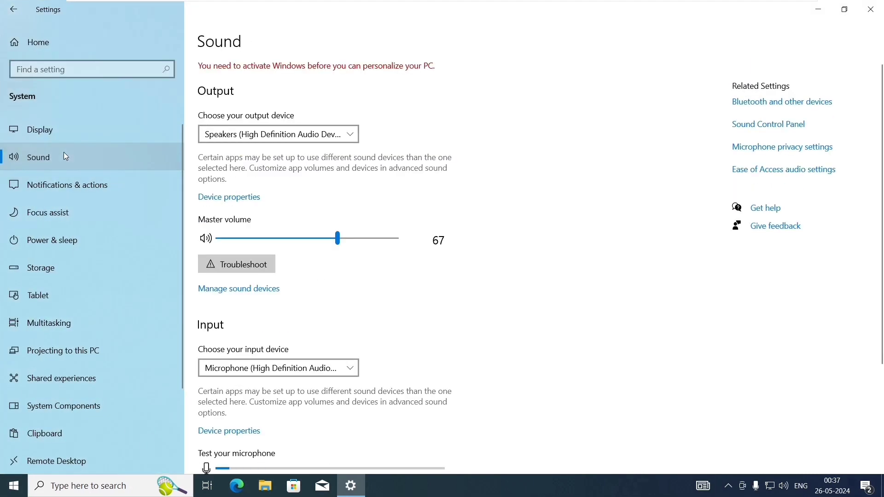
{"action": "left_click", "coordinate": [257, 289]}
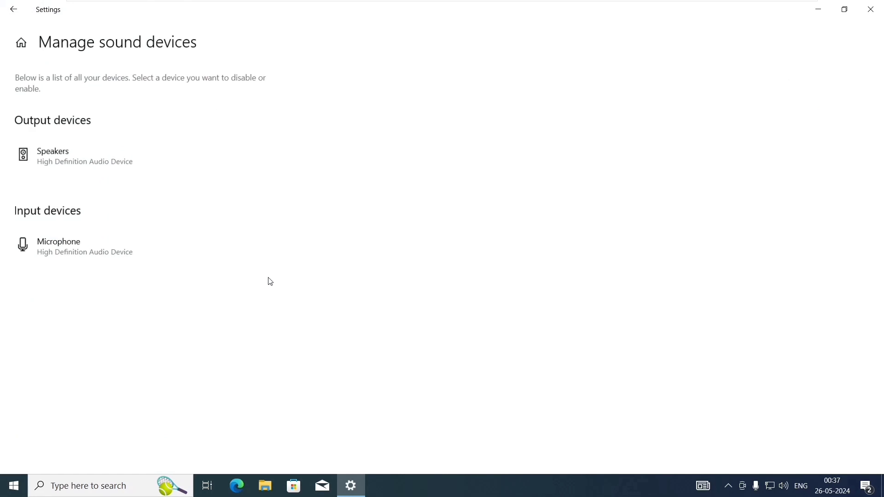
{"action": "left_click", "coordinate": [105, 159]}
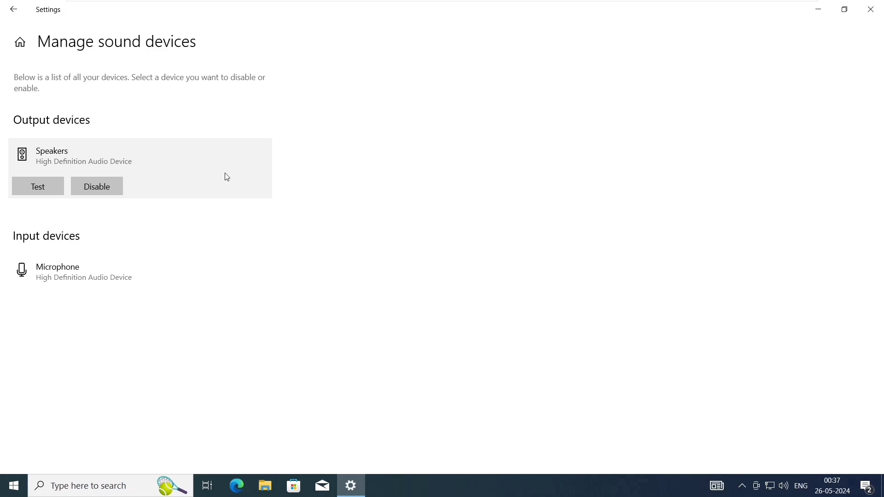
{"action": "left_click", "coordinate": [871, 8]}
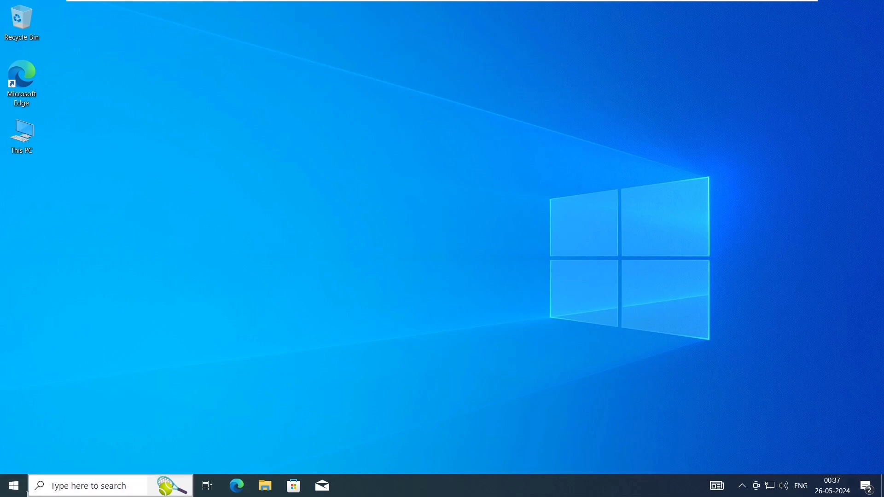
- In Device Manager, show the available actions for the High Definition Audio Device under Sound, video and game controllers
{"action": "right_click", "coordinate": [20, 491]}
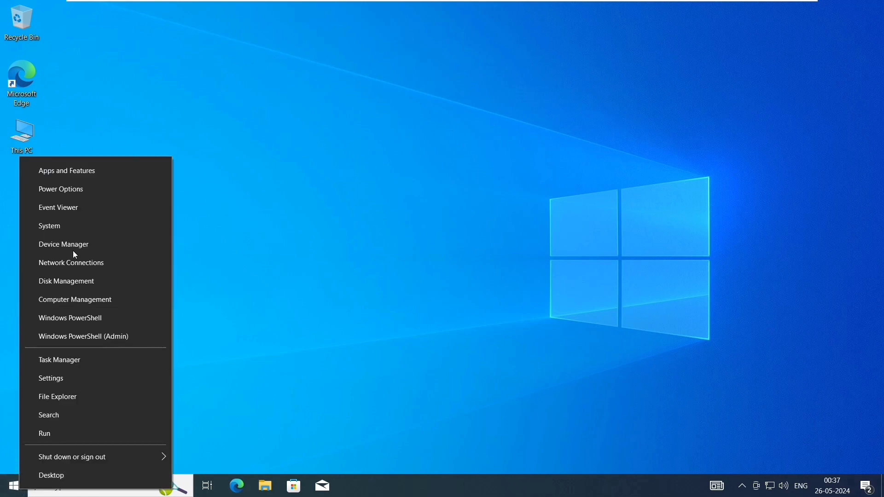
{"action": "left_click", "coordinate": [110, 244]}
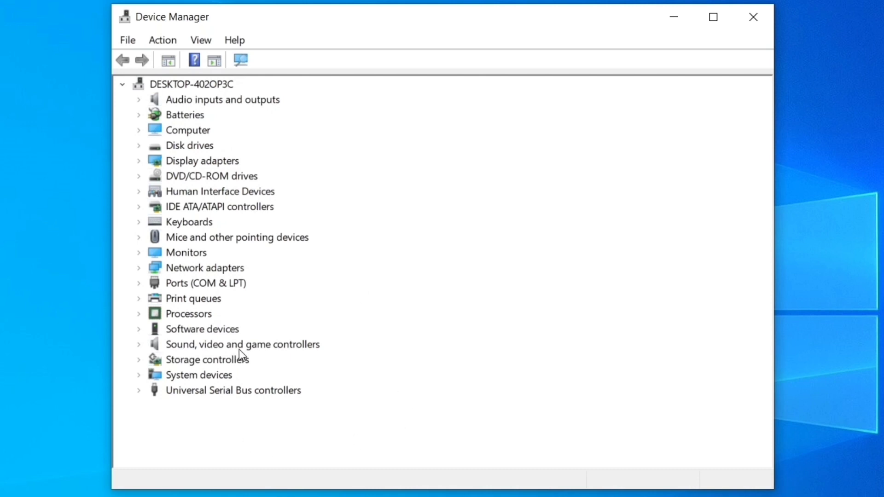
{"action": "left_click", "coordinate": [138, 344]}
{"action": "left_click", "coordinate": [138, 344]}
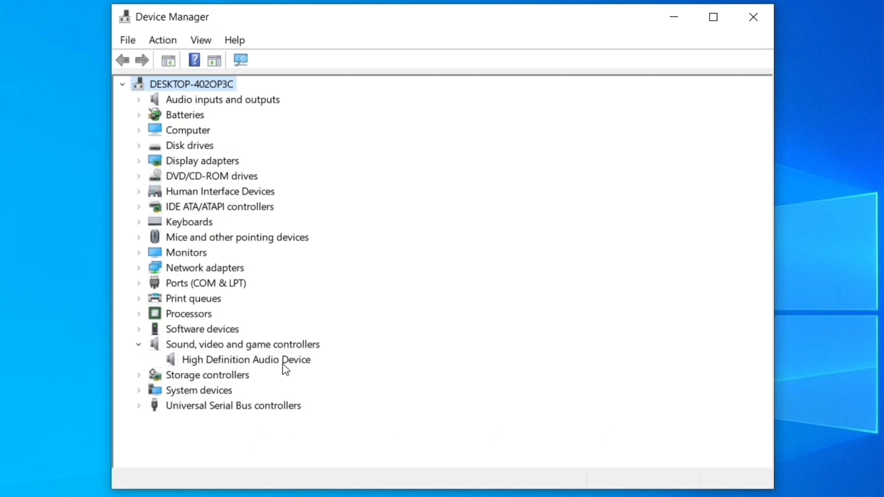
{"action": "left_click", "coordinate": [257, 360]}
{"action": "right_click", "coordinate": [256, 360]}
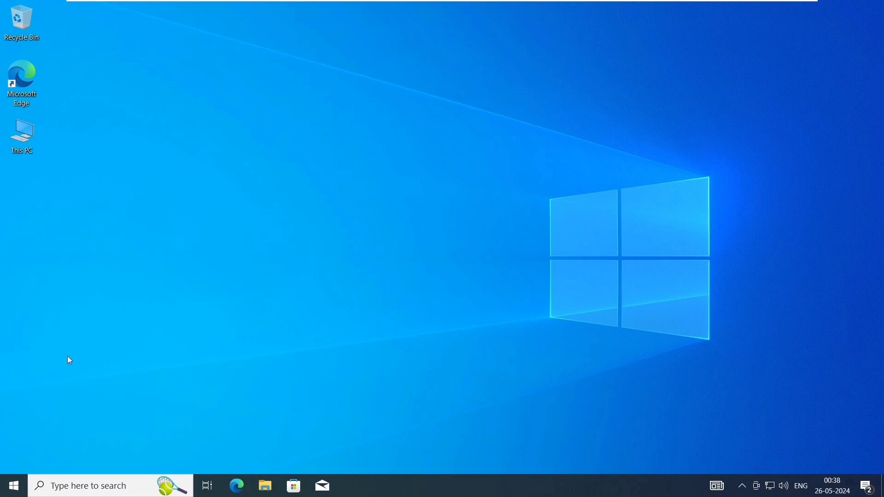
- Search Windows for "update", open the Check for updates page to review the update status, and close Settings
{"action": "left_click", "coordinate": [82, 483]}
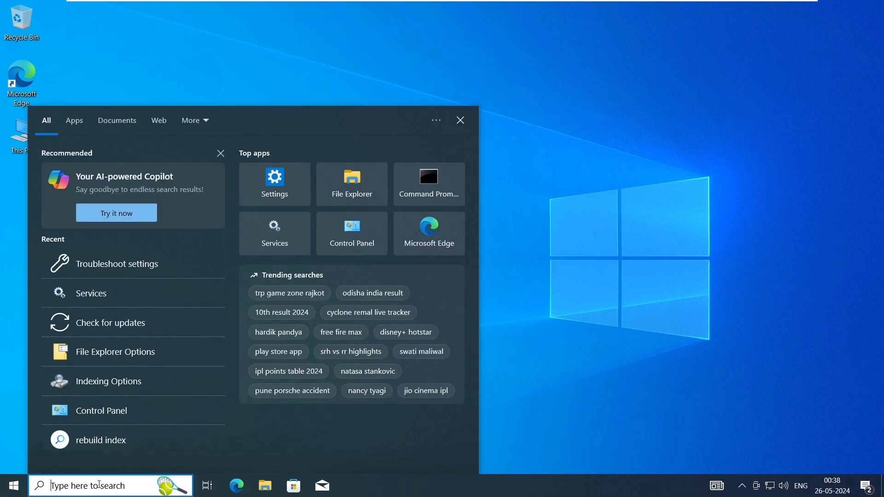
{"action": "type", "text": "update"}
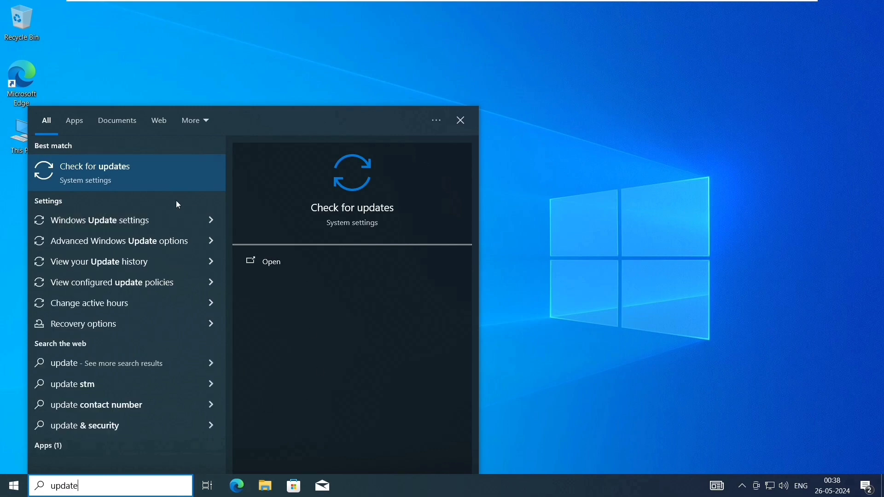
{"action": "left_click", "coordinate": [164, 173]}
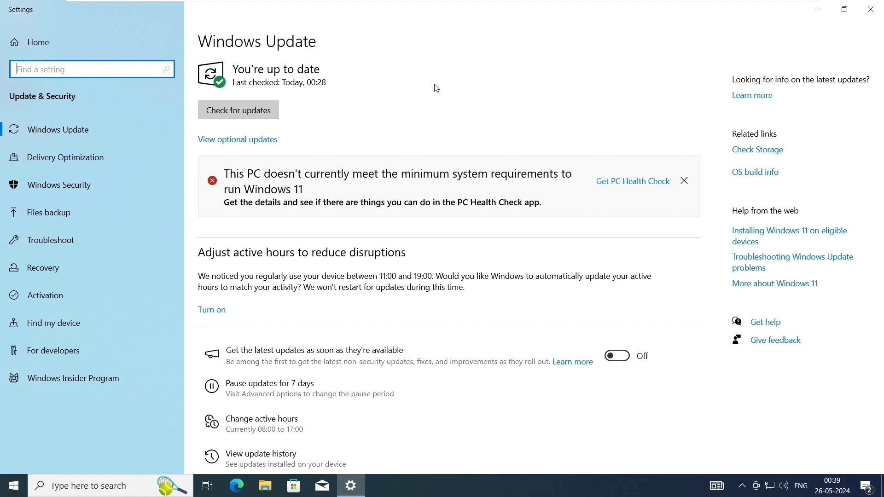
{"action": "key", "text": "alt+F4"}
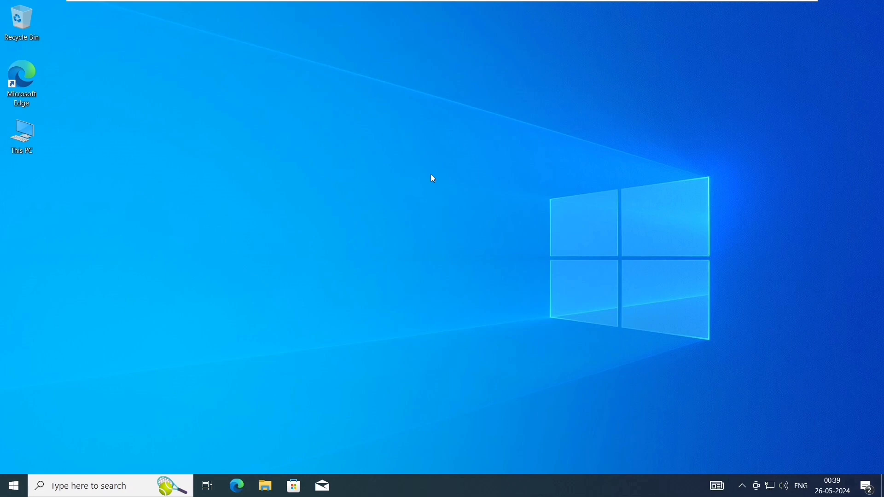
- Search Windows for "services" and open the Services console
{"action": "left_click", "coordinate": [92, 485]}
{"action": "type", "text": "services"}
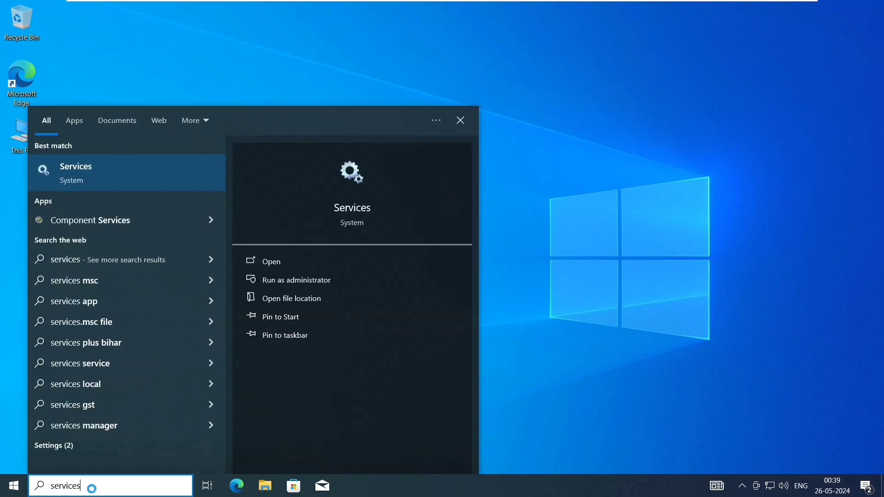
{"action": "key", "text": "Return"}
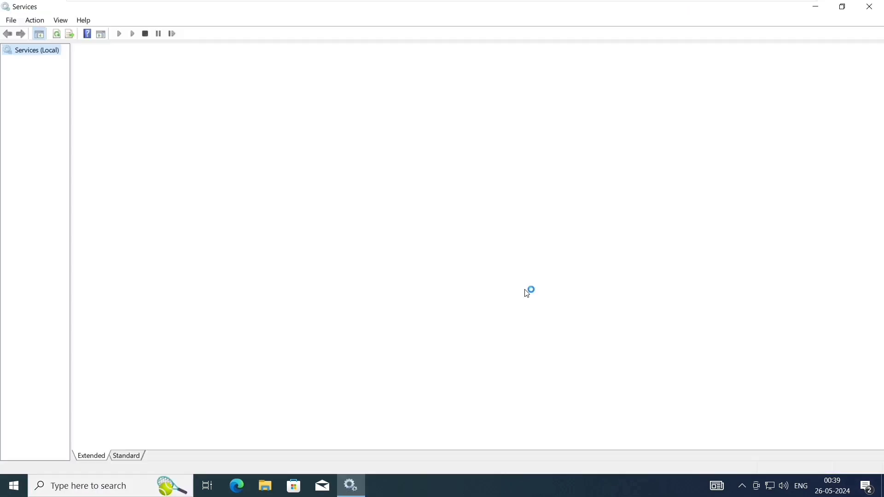
- Check the Windows Audio and Windows Audio Endpoint Builder services, then review the Windows Audio properties and accept them
{"action": "left_click_drag", "start_coordinate": [877, 90], "coordinate": [876, 376]}
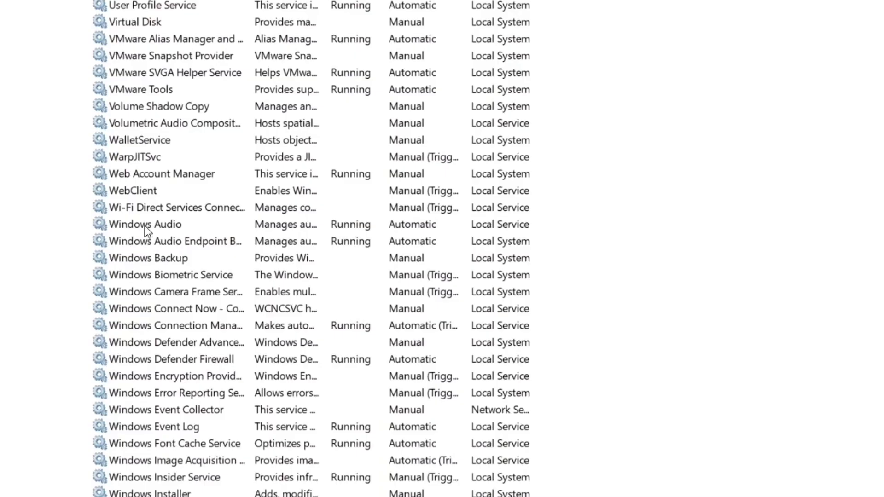
{"action": "left_click", "coordinate": [214, 226]}
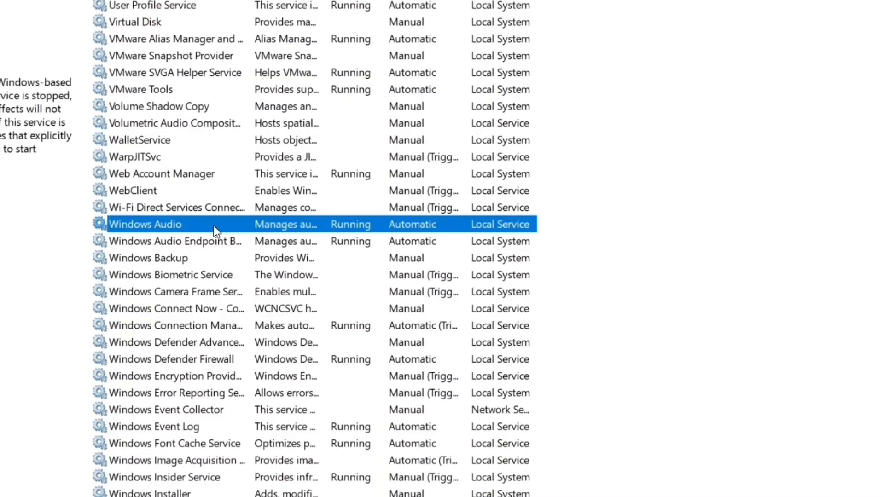
{"action": "left_click", "coordinate": [190, 240]}
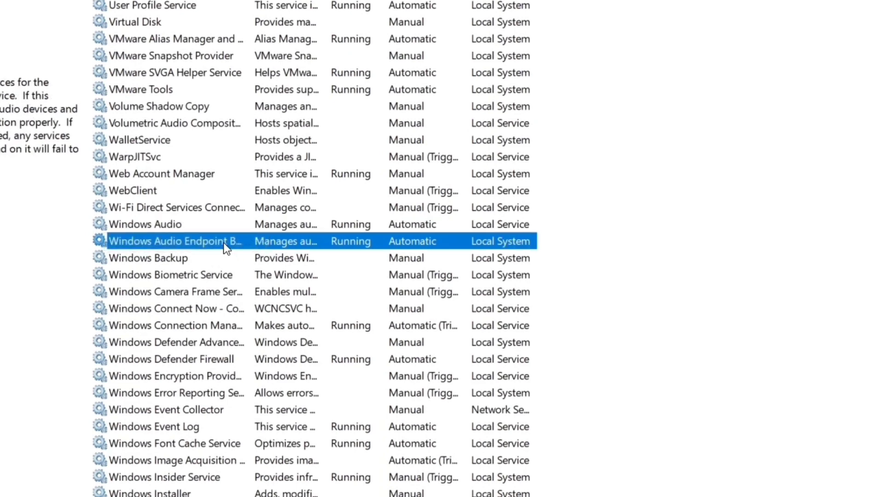
{"action": "left_click", "coordinate": [182, 226]}
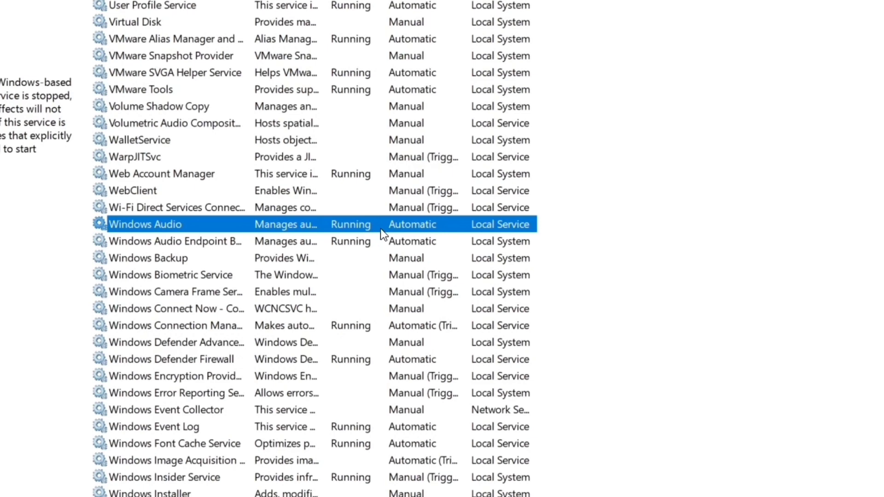
{"action": "double_click", "coordinate": [306, 224]}
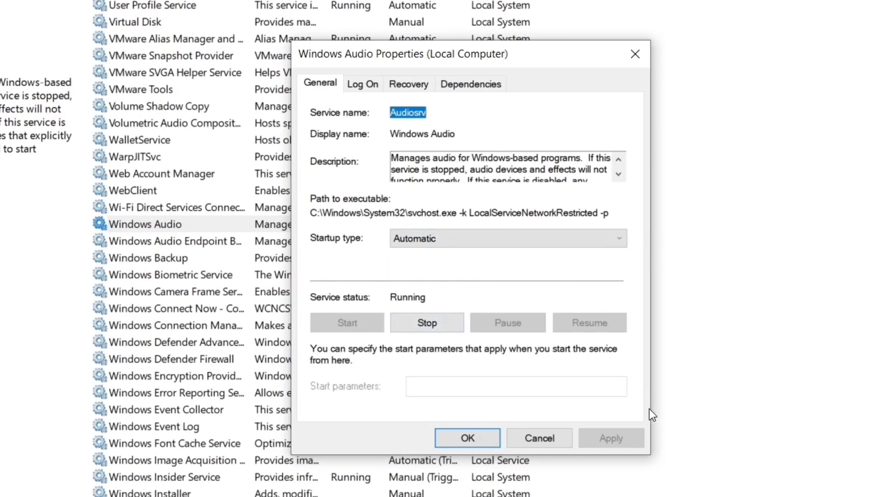
{"action": "left_click", "coordinate": [483, 438]}
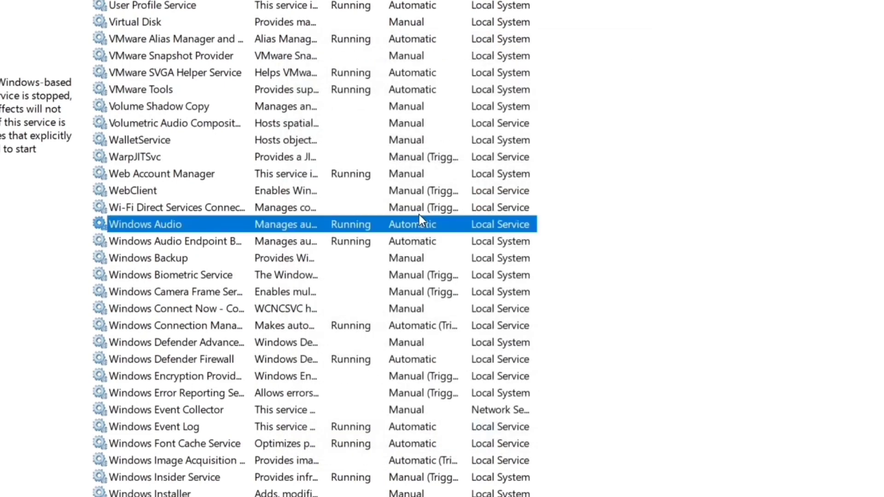